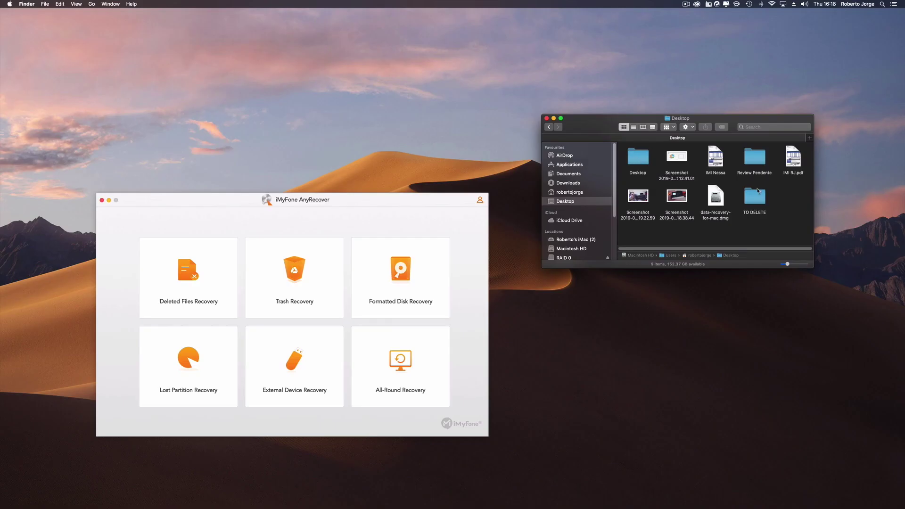
# Select the TO DELETE folder in the Finder Desktop window.
pyautogui.click(755, 197)
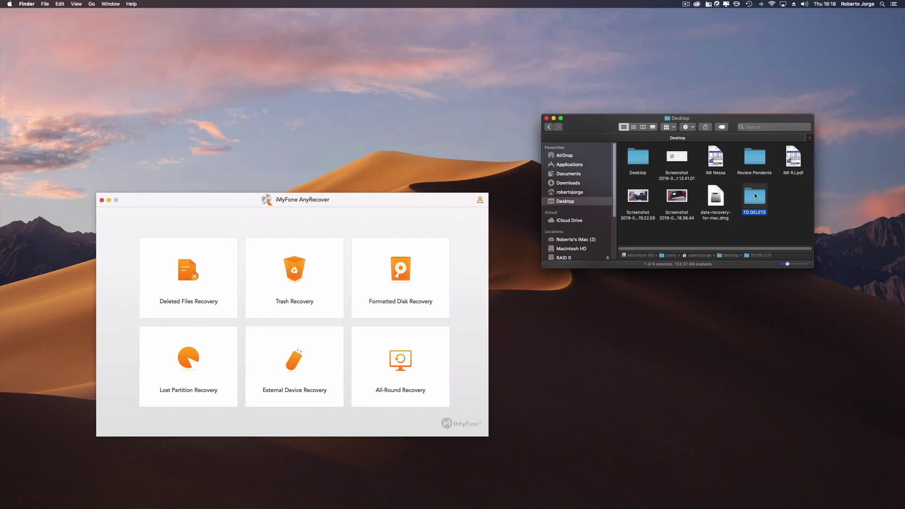
# Open the TO DELETE folder and copy all ten Delete files.
pyautogui.doubleClick(755, 197)
pyautogui.moveTo(782, 150); pyautogui.dragTo(631, 250)
pyautogui.rightClick(644, 195)
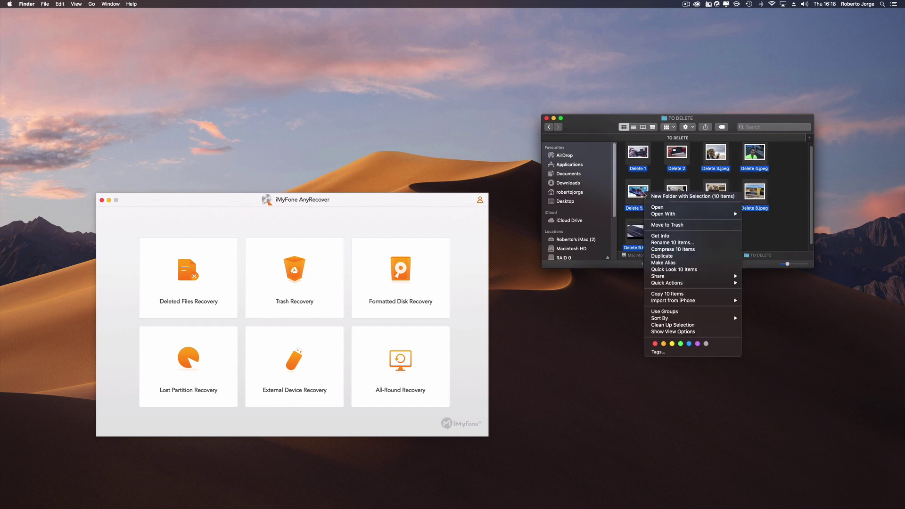
pyautogui.click(670, 293)
# Select the Deleted volume on the Inateck Media USB drive.
pyautogui.scroll(-3, 615, 172)
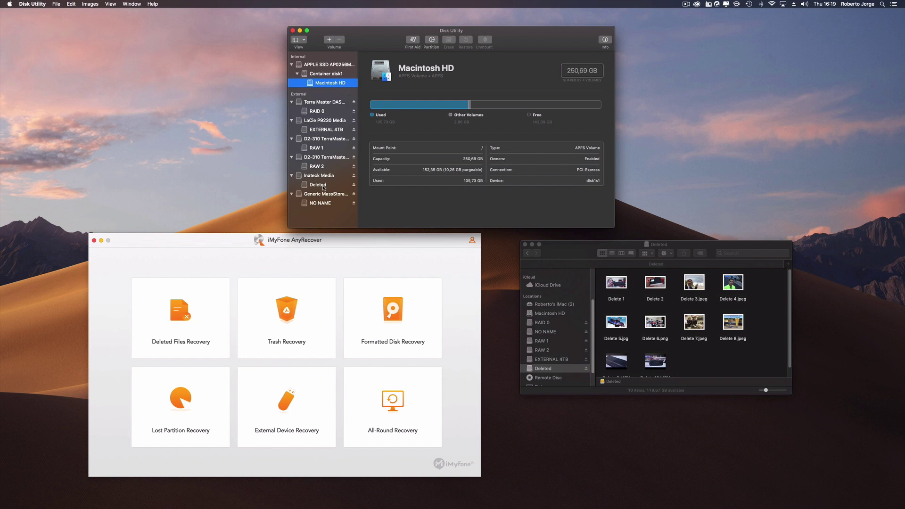
pyautogui.click(316, 178)
pyautogui.click(320, 185)
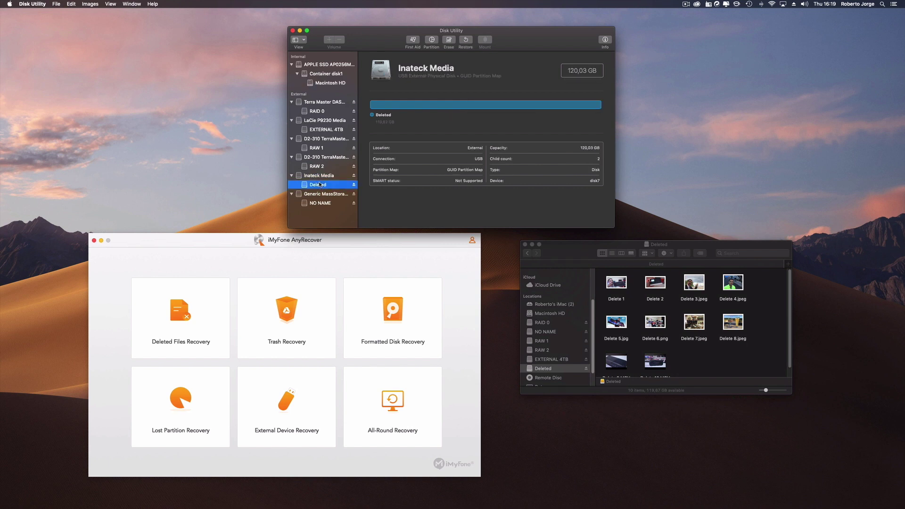
# Erase the Deleted volume as ExFAT and decline using it for Time Machine.
pyautogui.click(448, 40)
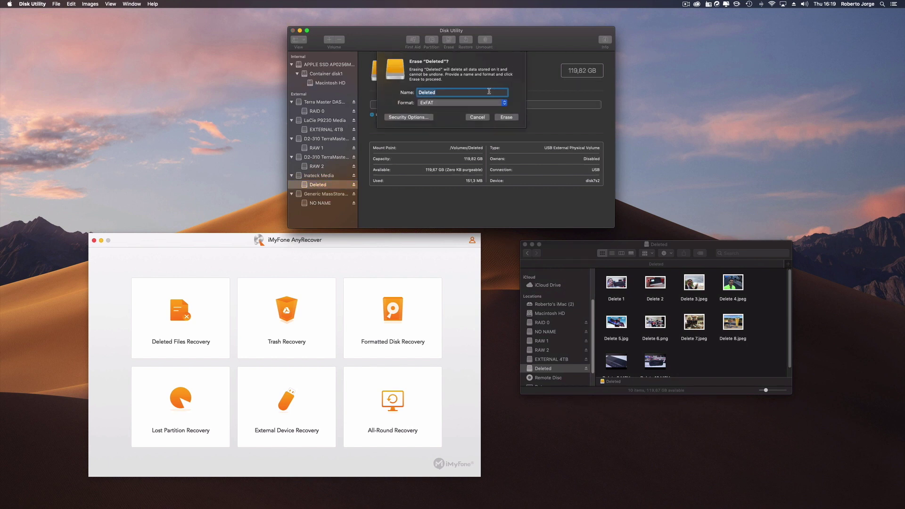
pyautogui.click(506, 118)
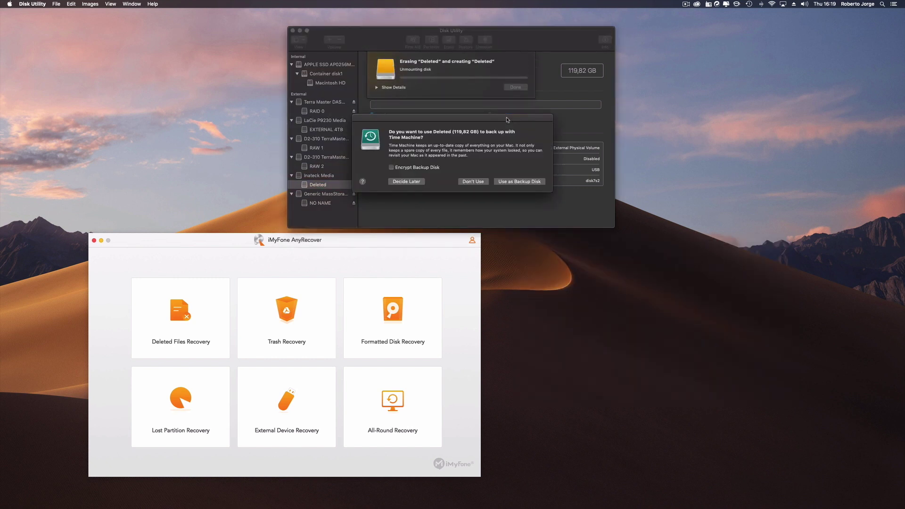
pyautogui.click(473, 182)
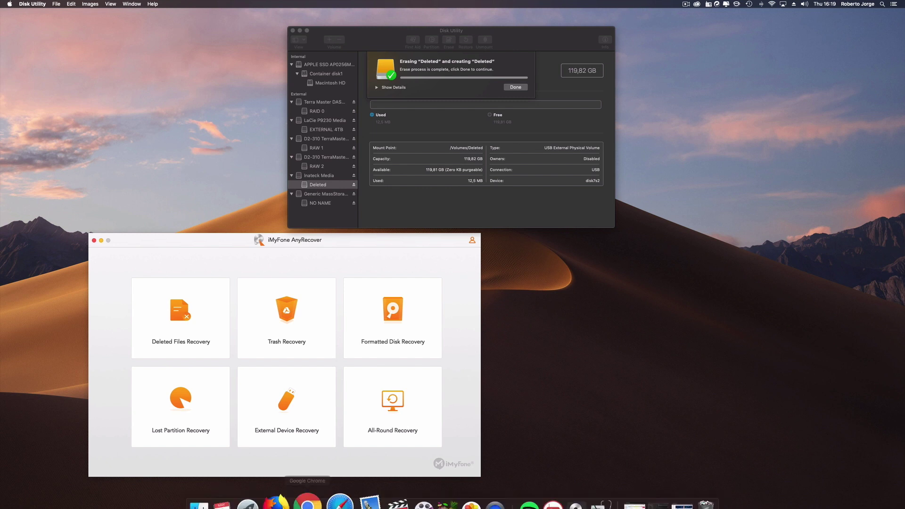
# Open a new Finder window and move it lower on the screen.
pyautogui.press('super+n')
pyautogui.moveTo(620, 127); pyautogui.dragTo(599, 250)
pyautogui.scroll(-5, 574, 339)
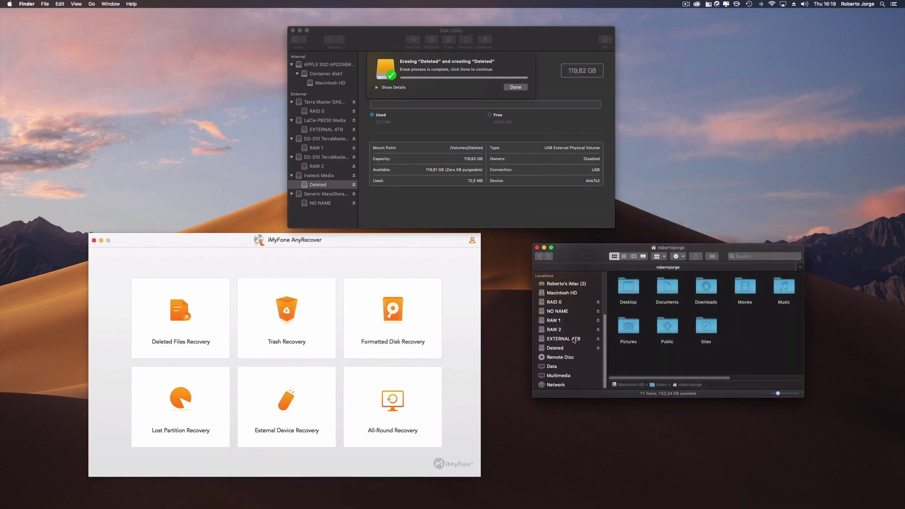
# Open the Deleted drive under Locations to show it holds 0 items.
pyautogui.click(573, 348)
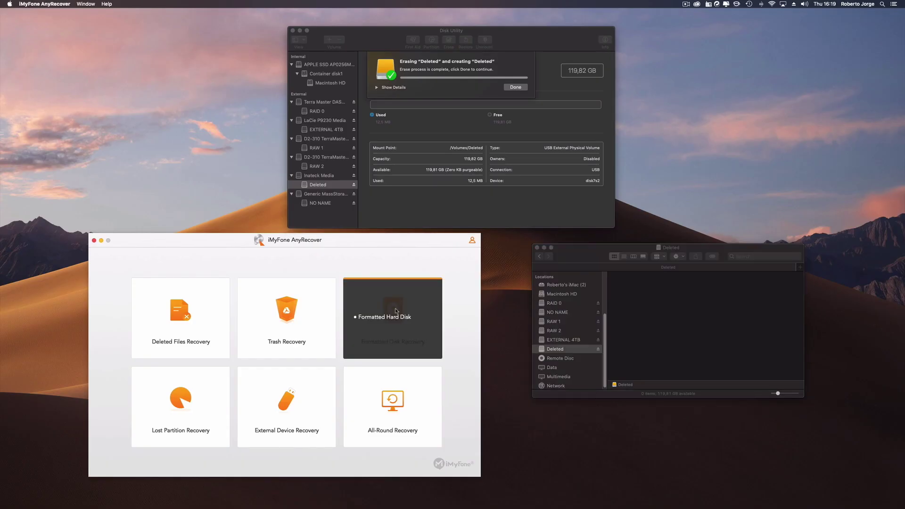
# Set up Formatted Disk Recovery on Deleted(disk7s2) with only Photo and Video file types.
pyautogui.click(395, 311)
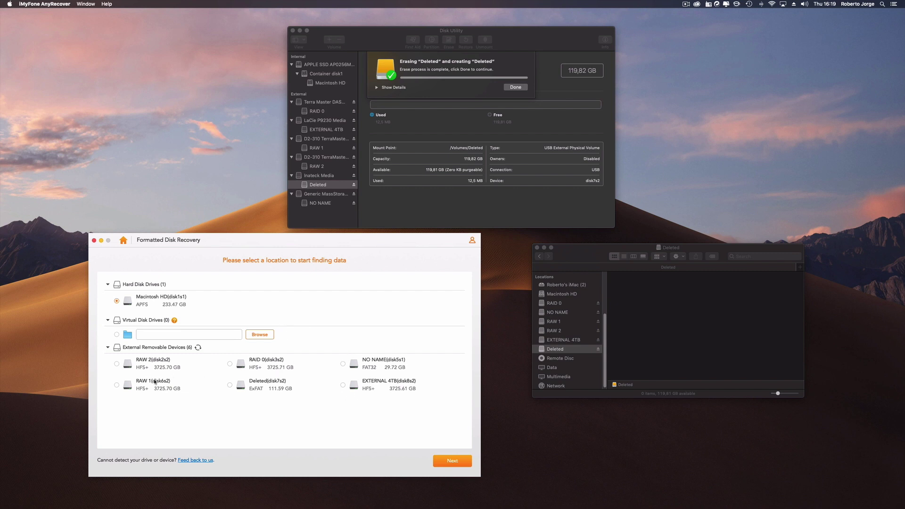
pyautogui.click(229, 385)
pyautogui.click(451, 462)
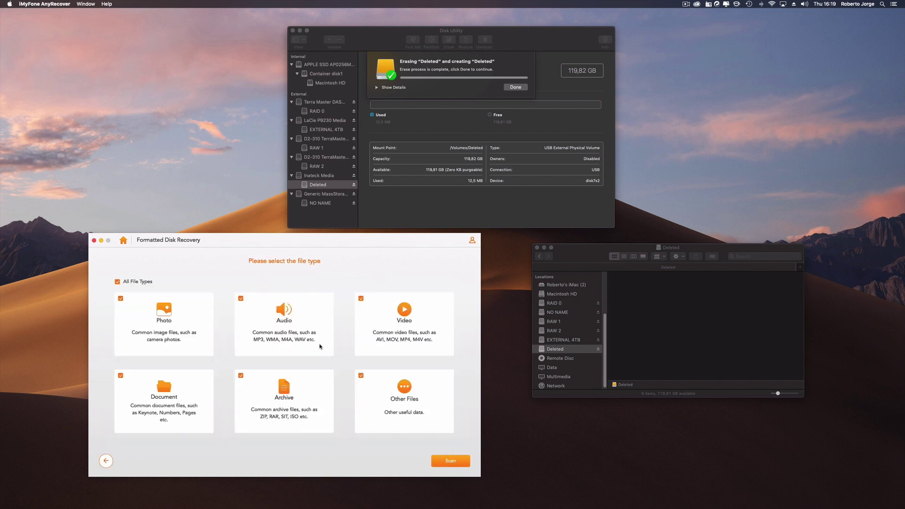
pyautogui.click(118, 282)
pyautogui.click(120, 298)
pyautogui.click(361, 298)
# Start the scan of the Deleted drive and dismiss Disk Utility's finished erase notice.
pyautogui.click(463, 457)
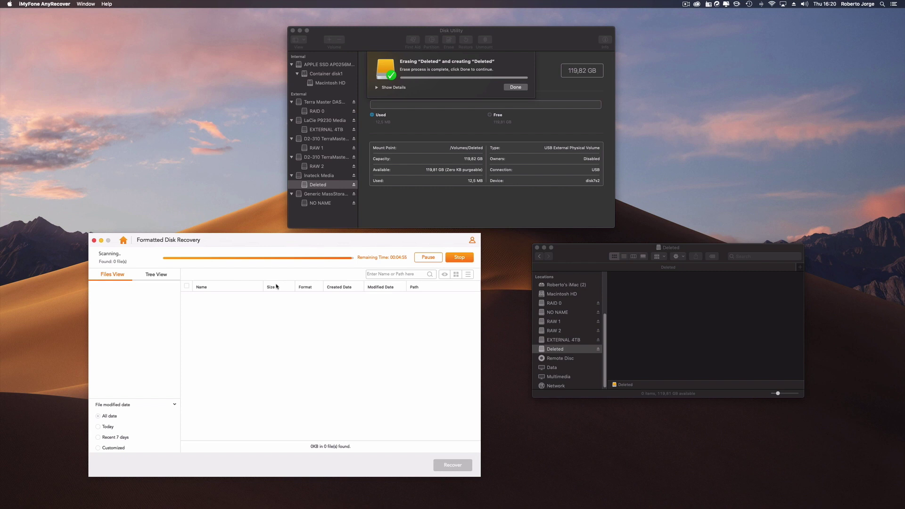
pyautogui.click(511, 88)
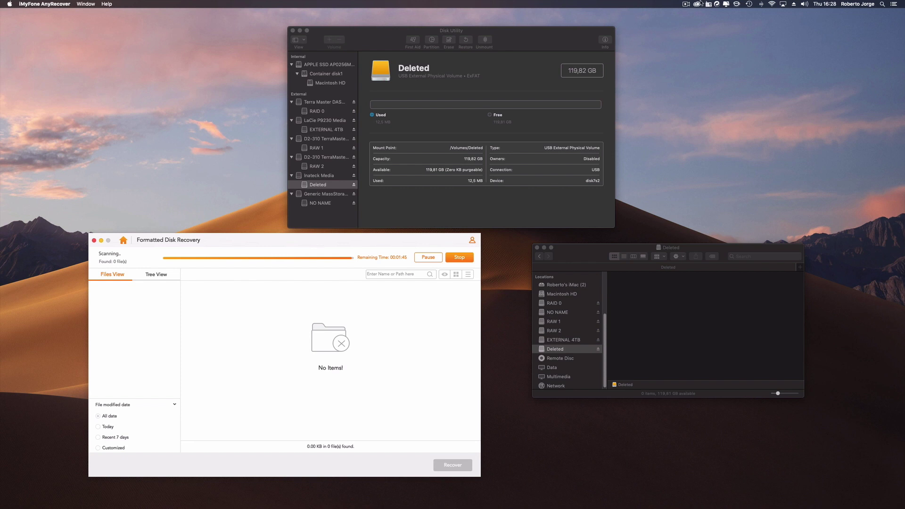
pyautogui.click(685, 5)
# Stop the running quick scan and decline the Deep Scan suggestion.
pyautogui.click(686, 6)
pyautogui.click(457, 258)
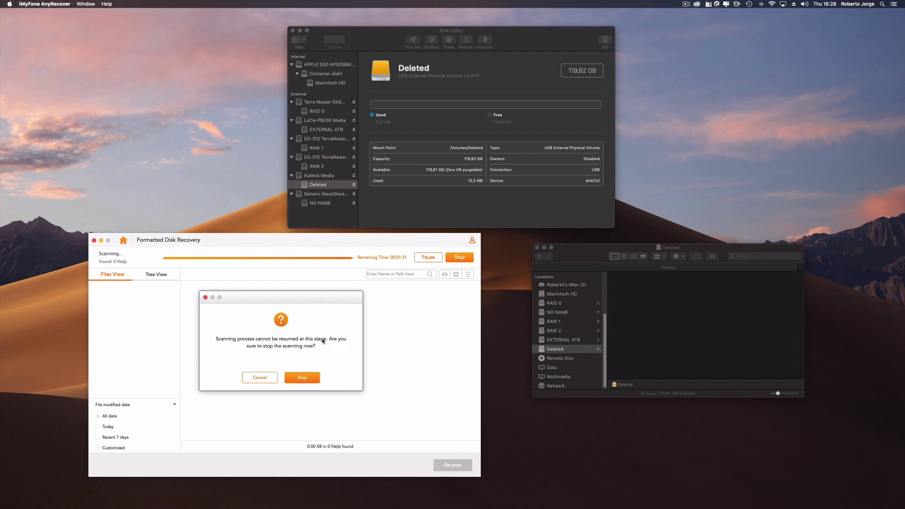
pyautogui.click(299, 375)
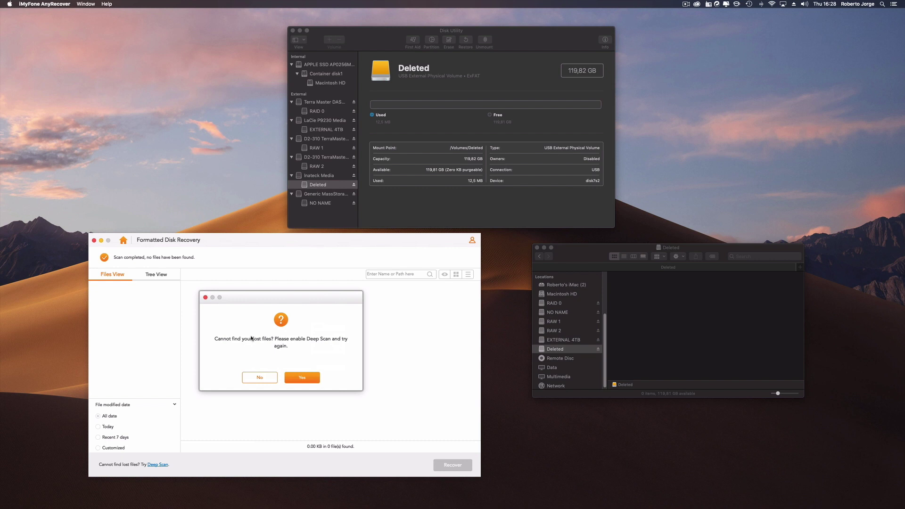
pyautogui.click(260, 377)
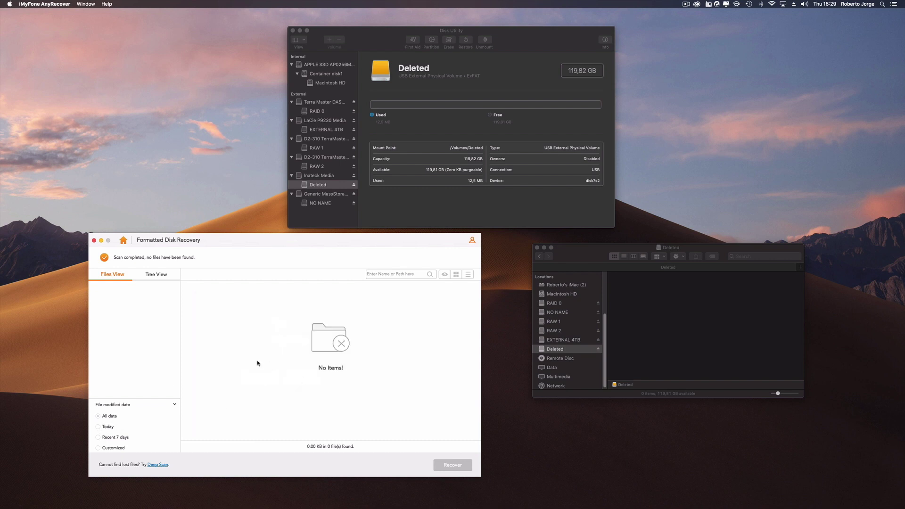
# Stay on the scan results instead of exiting, and start a deep scan of the drive.
pyautogui.click(123, 241)
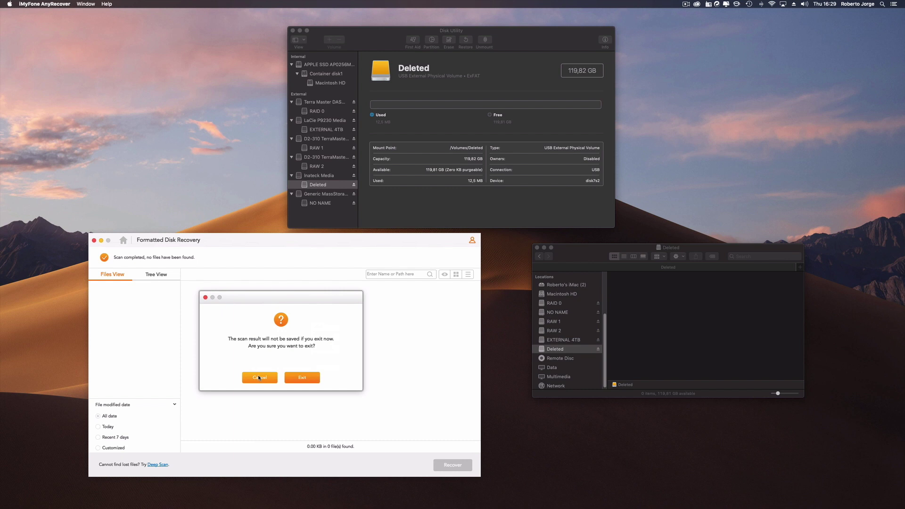
pyautogui.click(260, 377)
pyautogui.click(160, 465)
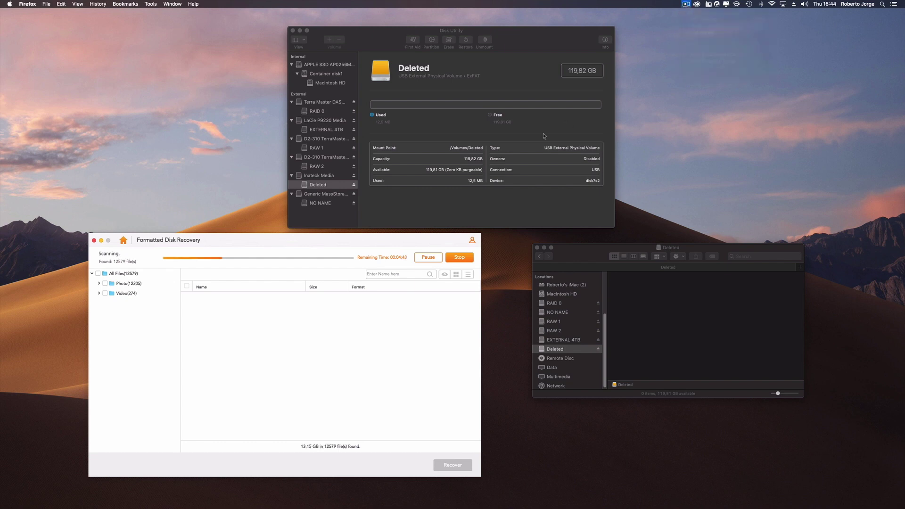
# Review the found video formats and recover all 13,794 files to the chosen folder.
pyautogui.click(125, 293)
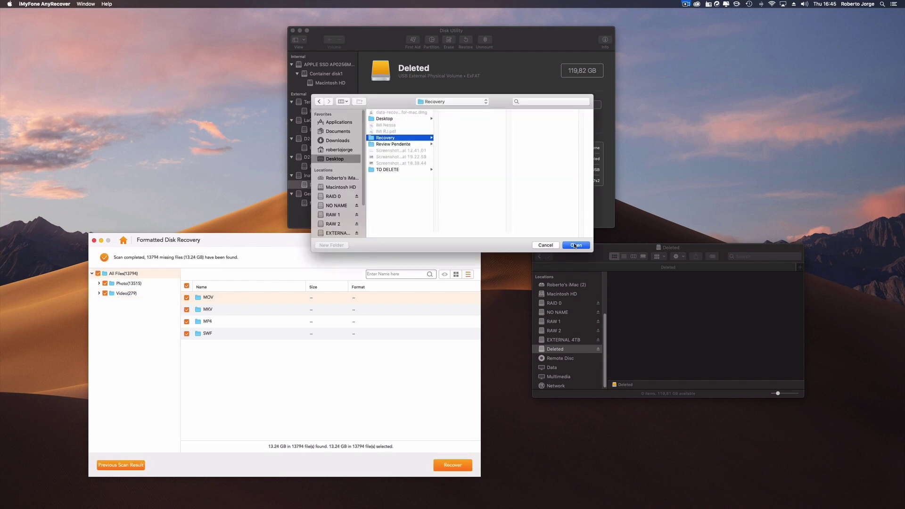
pyautogui.click(575, 245)
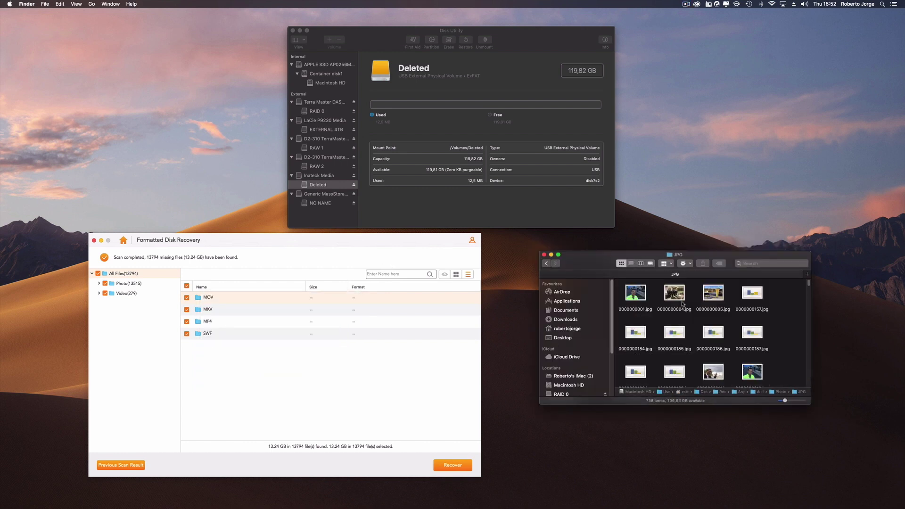
# Browse the recovered JPG photos, then go up to the recovered Video folder.
pyautogui.scroll(-3, 796, 290)
pyautogui.click(767, 295)
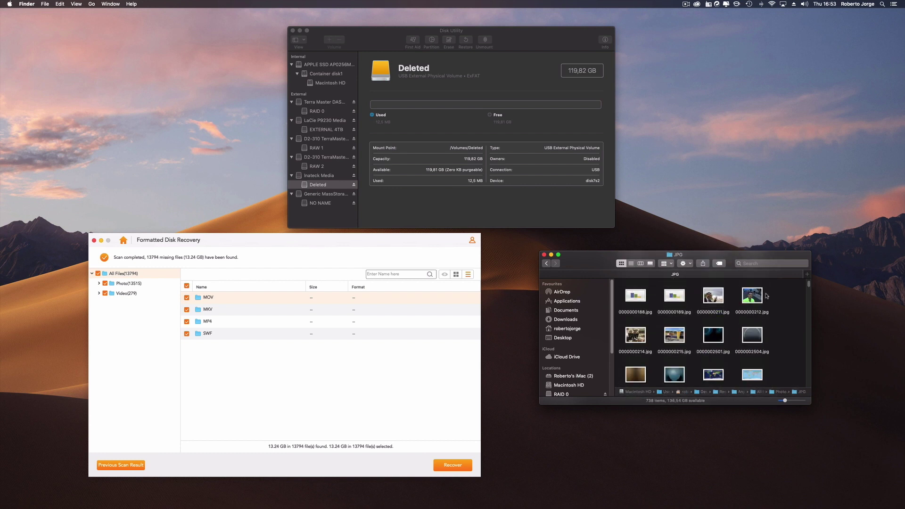
pyautogui.scroll(-2, 714, 340)
pyautogui.press('Right')
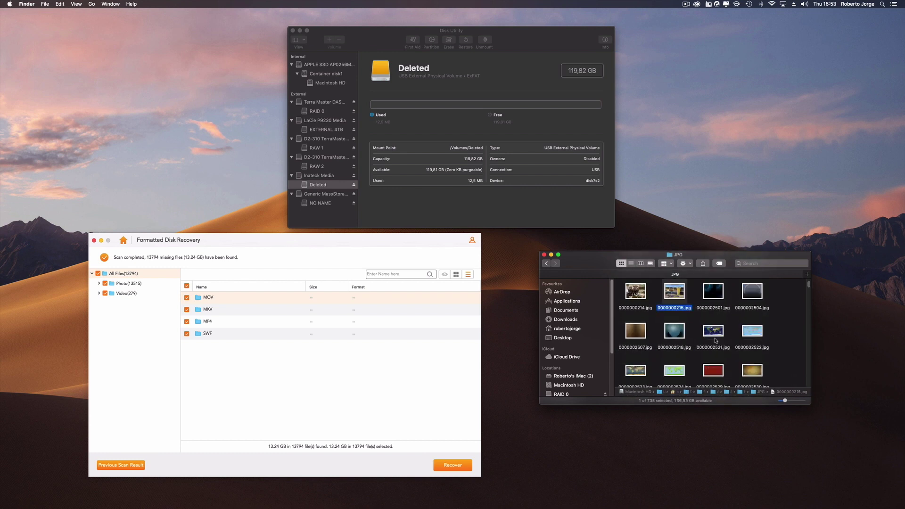
pyautogui.scroll(-2, 710, 338)
pyautogui.press('super+bracketleft')
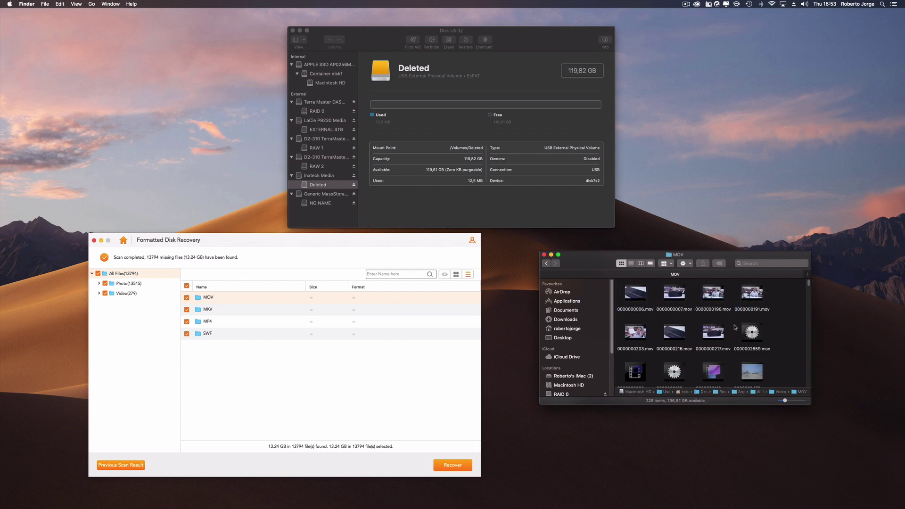
# Open and play recovered clips 0000000007.mov, 0000000191.mov and 0000003483.mov in QuickTime.
pyautogui.doubleClick(673, 292)
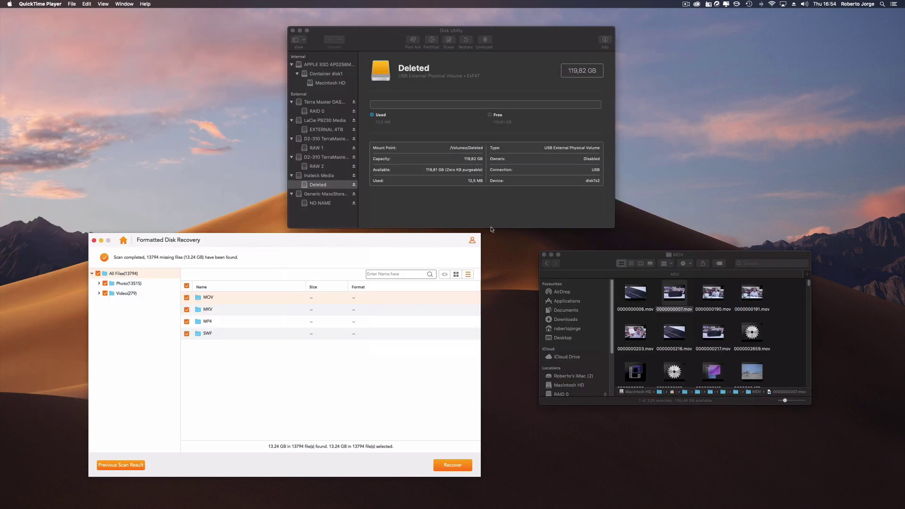
pyautogui.doubleClick(751, 292)
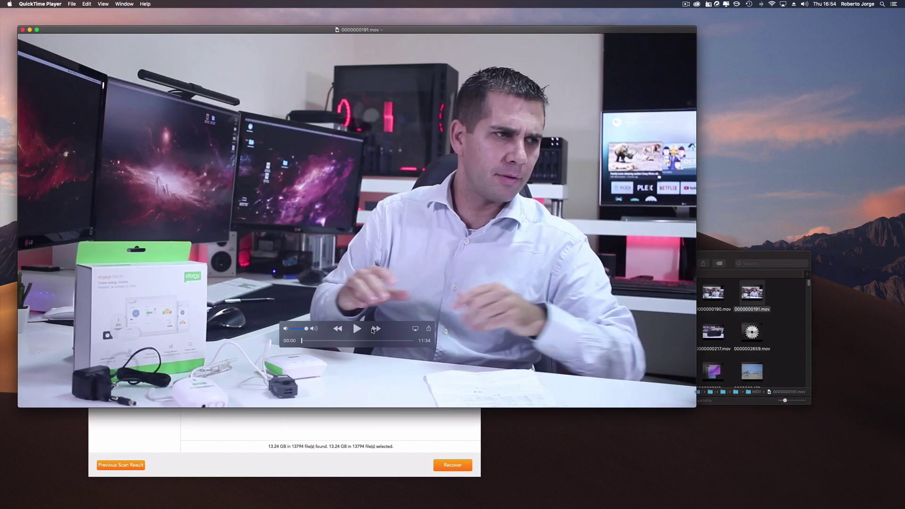
pyautogui.press('space')
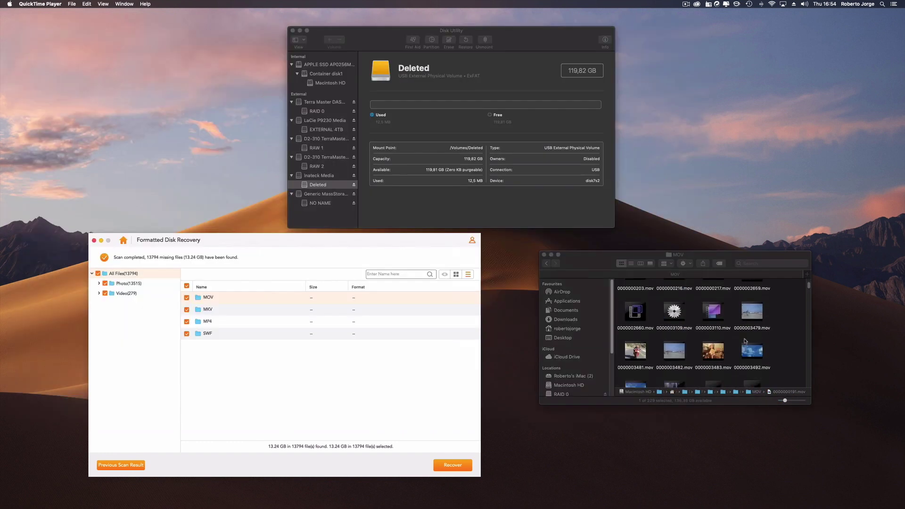
pyautogui.scroll(-2, 745, 341)
pyautogui.doubleClick(713, 298)
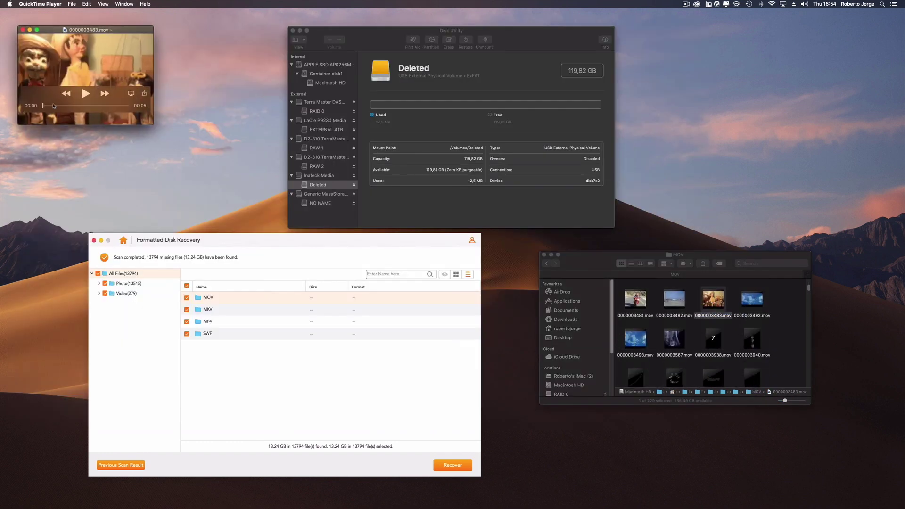
pyautogui.click(22, 29)
pyautogui.moveTo(808, 289); pyautogui.dragTo(802, 387)
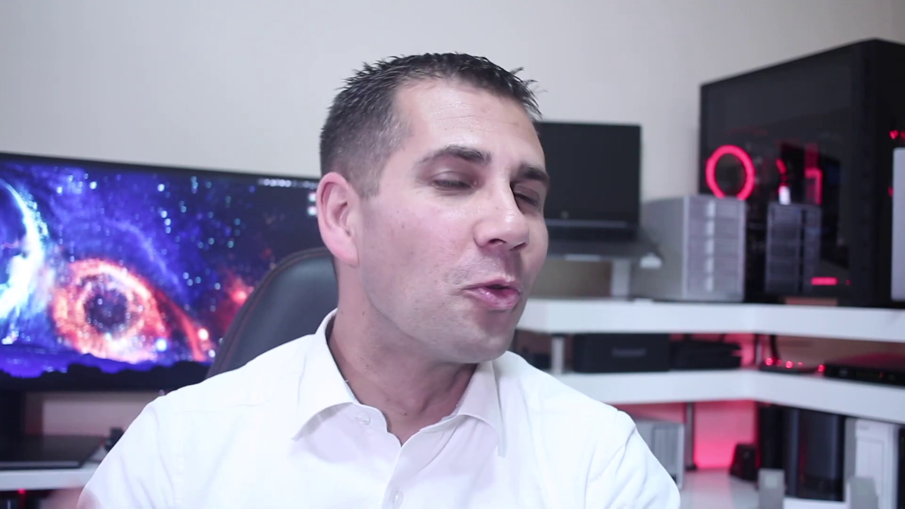